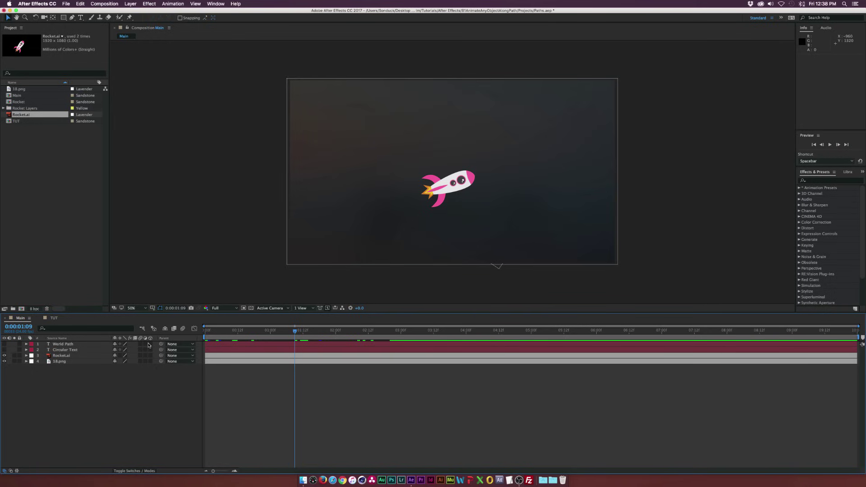
- Preview the finished rocket, Circular Text and World Path animations in the Main composition, showing each layer alone and scrubbing through its motion
click(83, 355)
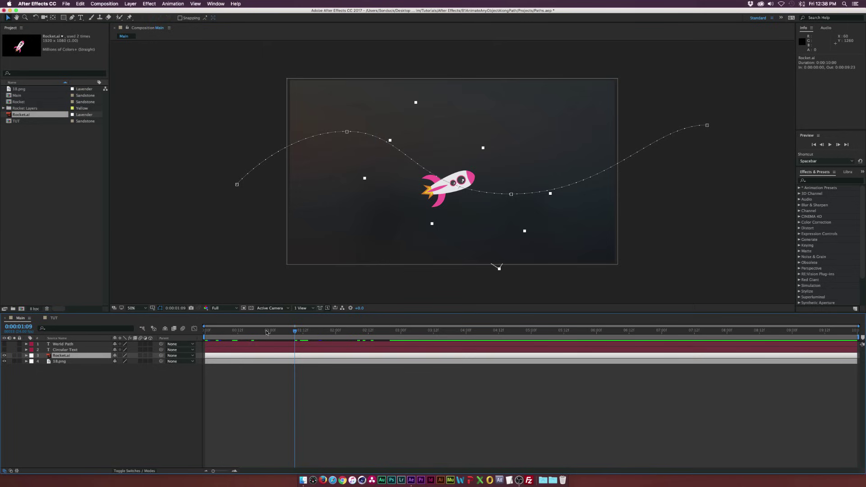
drag(265, 333, 344, 337)
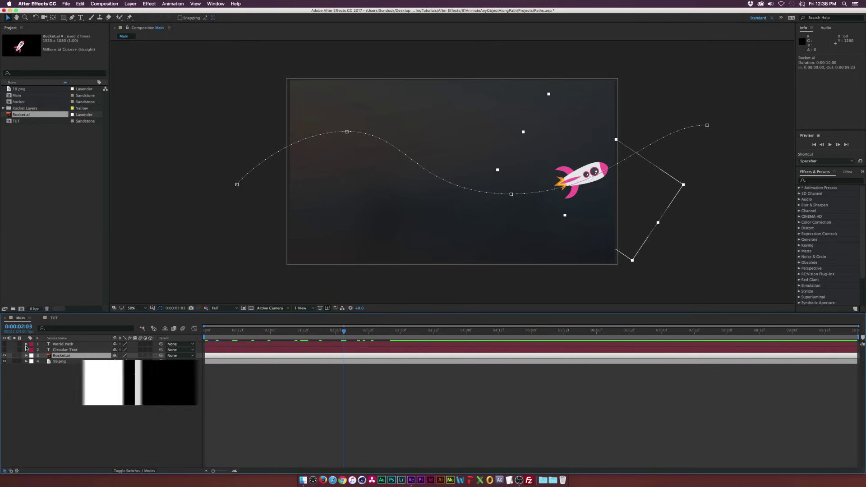
click(4, 349)
click(5, 356)
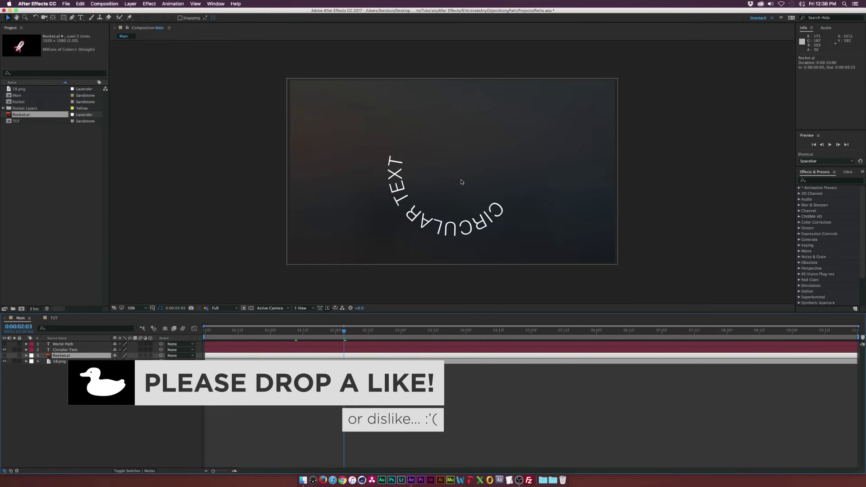
click(63, 350)
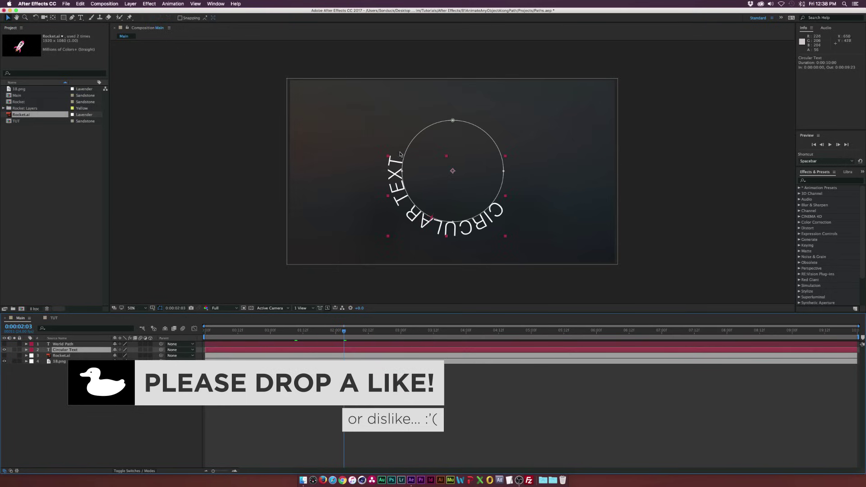
click(5, 350)
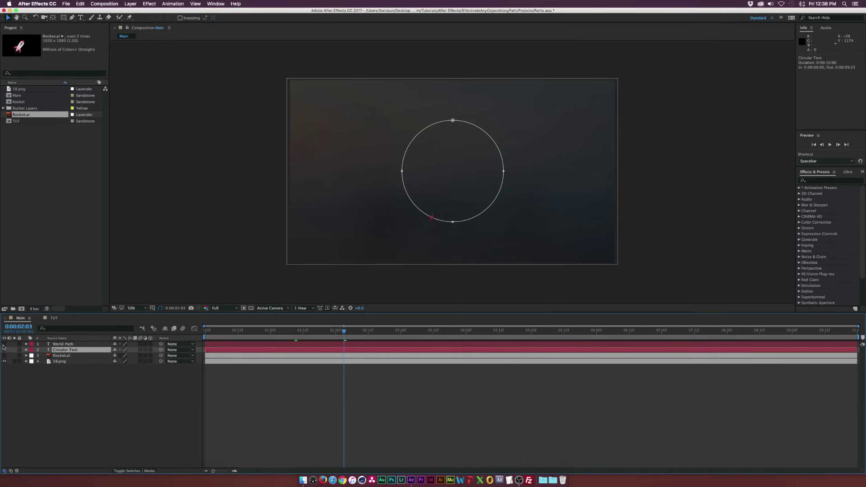
click(63, 344)
drag(265, 335, 340, 338)
- Switch to the TUT composition and reveal only the Position property of the Rocket.ai layer
click(55, 319)
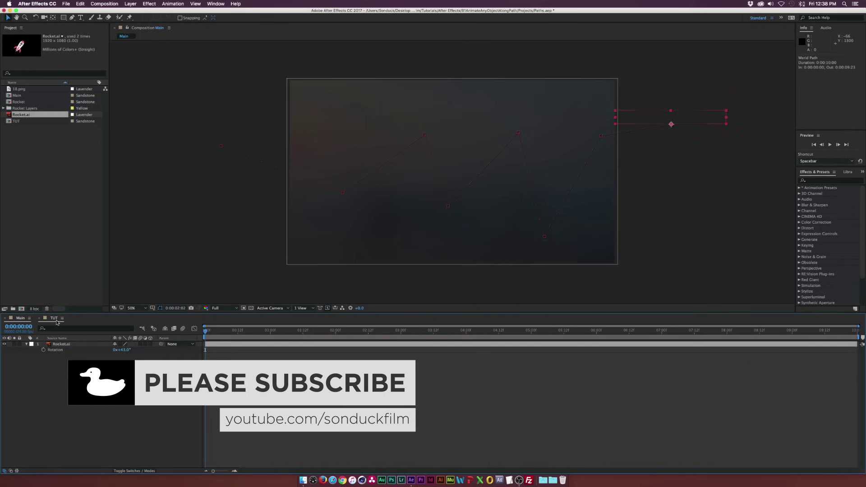
click(73, 344)
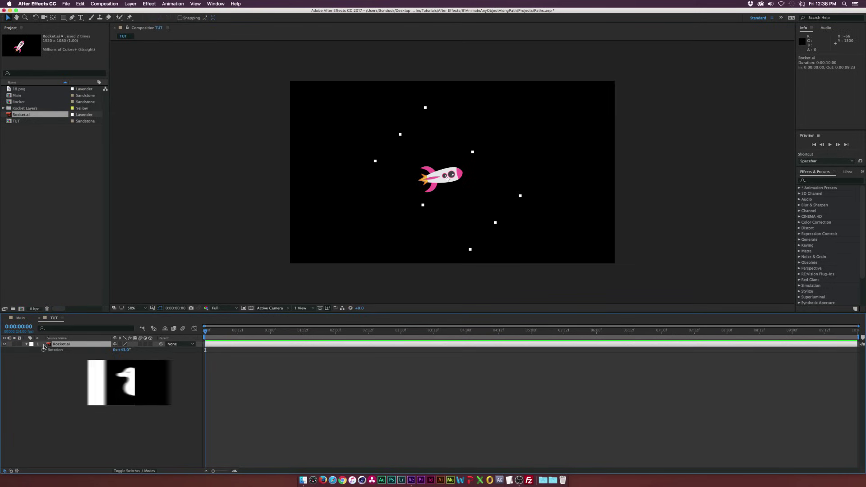
click(26, 344)
click(68, 372)
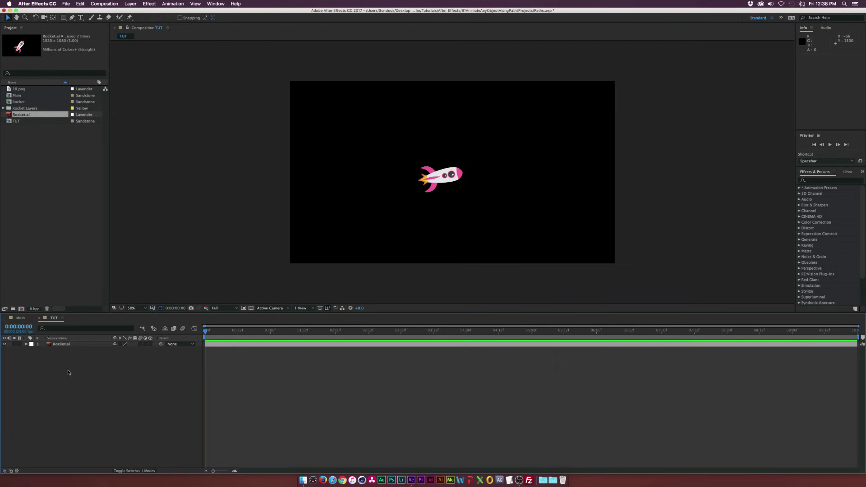
click(63, 344)
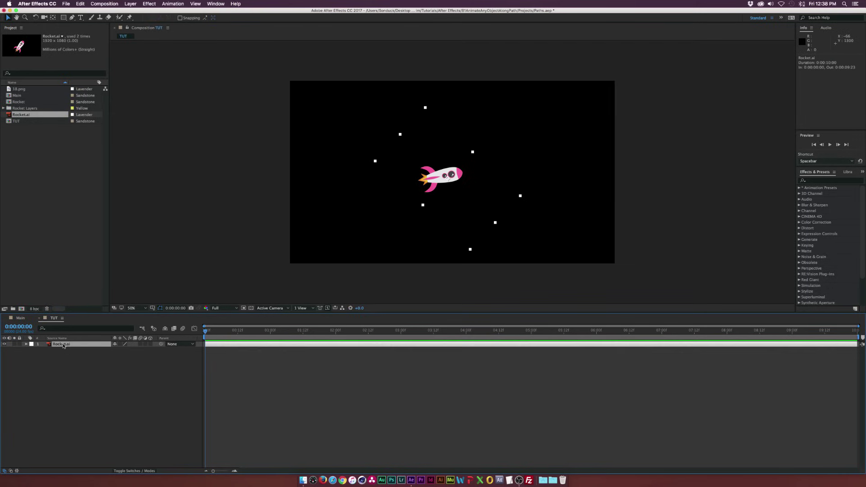
key(p)
- Try shifting the rocket with its Position values, and undo the last vertical change
drag(118, 350, 142, 354)
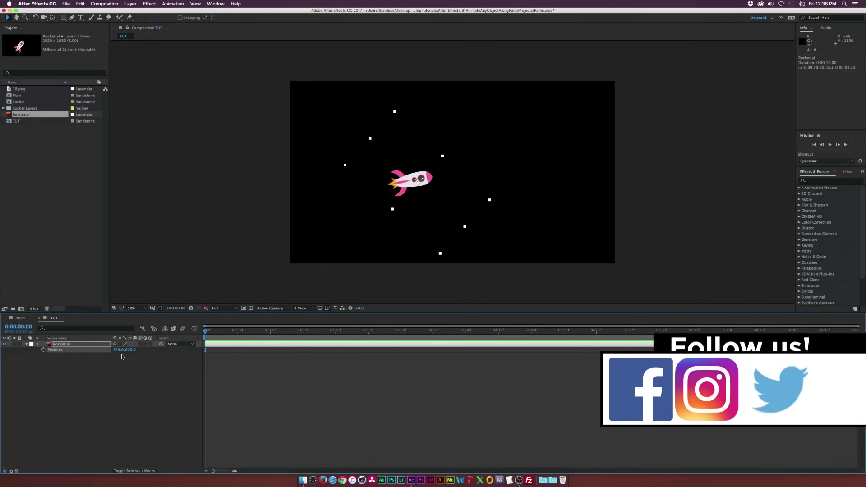
key(super+z)
- With no layer selected, draw an open four-point wave path with the Pen tool, running from beyond the frame's left edge to beyond its right edge
click(88, 388)
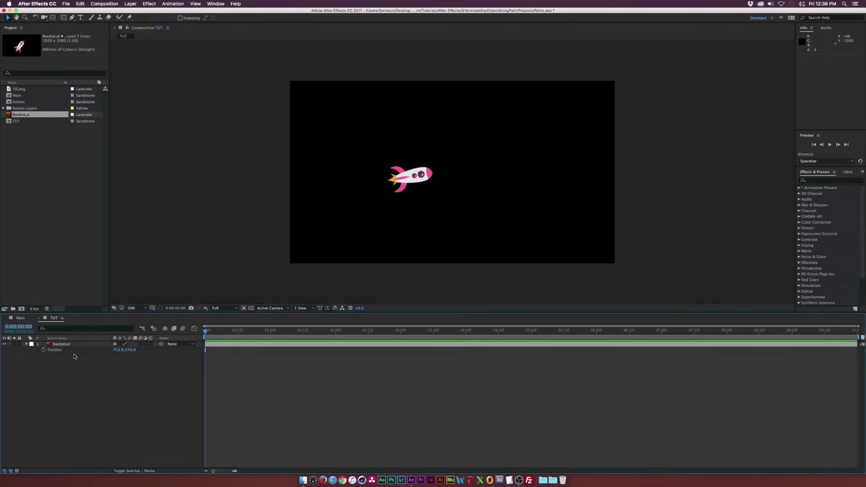
click(73, 18)
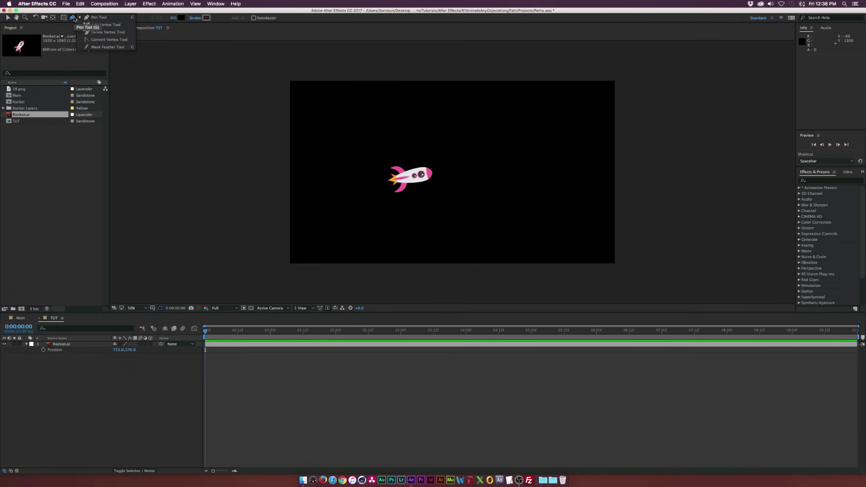
click(221, 142)
click(222, 141)
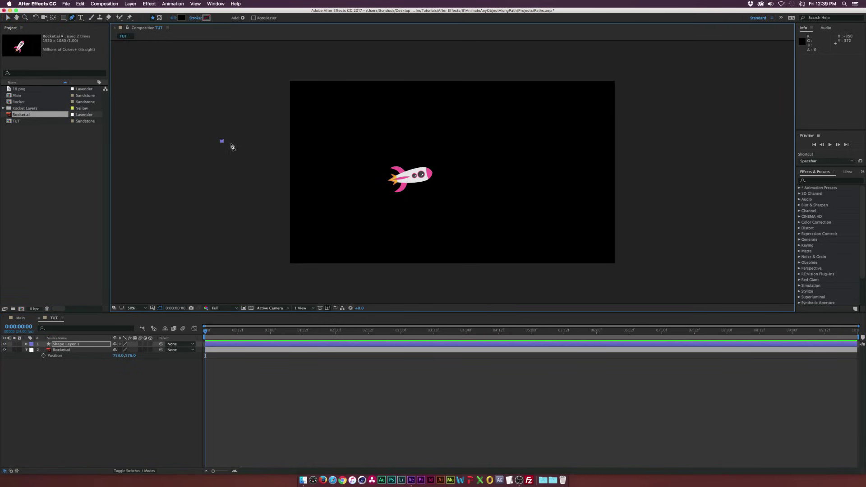
drag(347, 216, 432, 216)
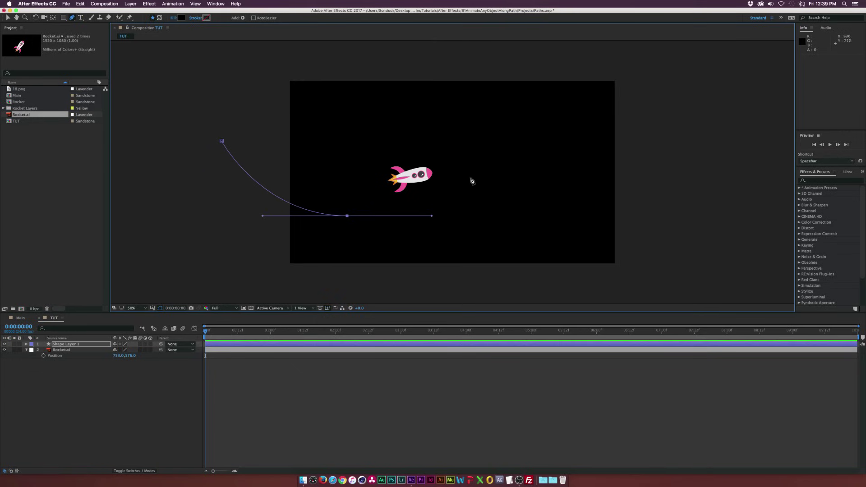
drag(498, 149, 557, 151)
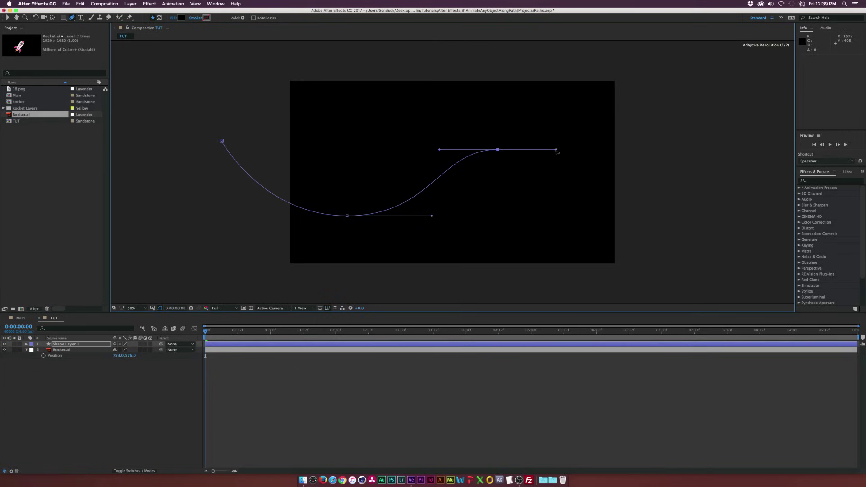
drag(685, 222, 752, 221)
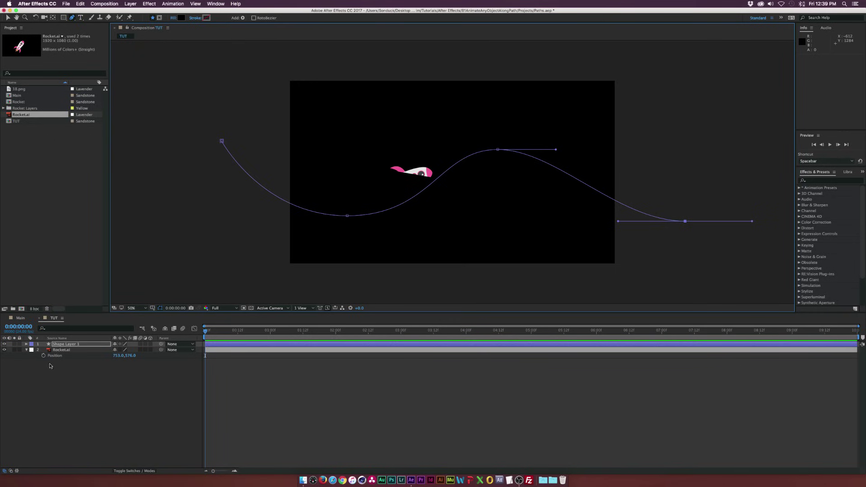
- Expand the shape layer's contents down to the Path property of Path 1 and copy that property
click(27, 344)
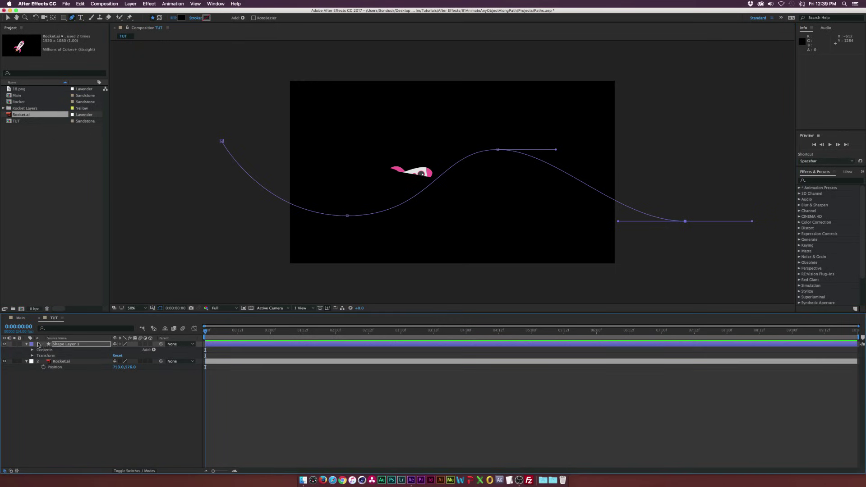
click(32, 350)
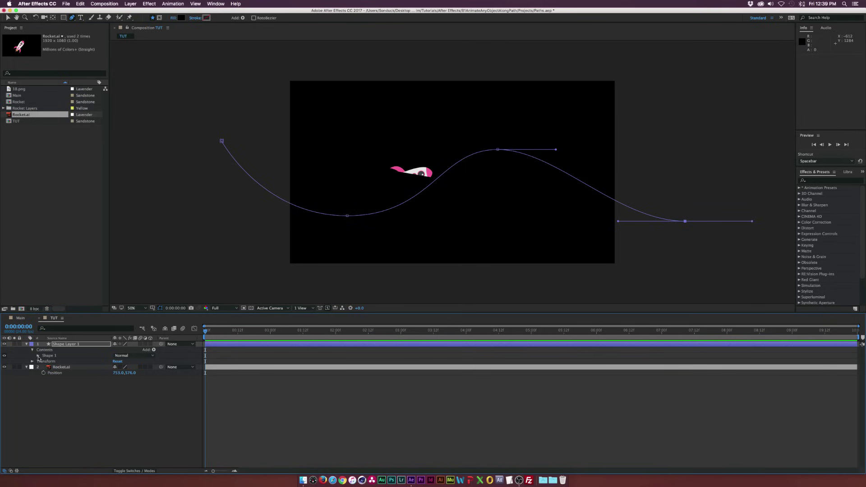
click(38, 356)
click(44, 362)
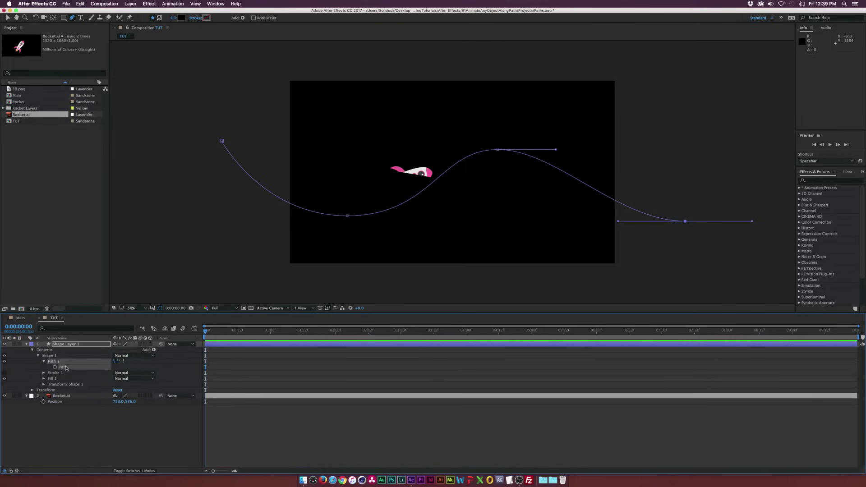
click(67, 368)
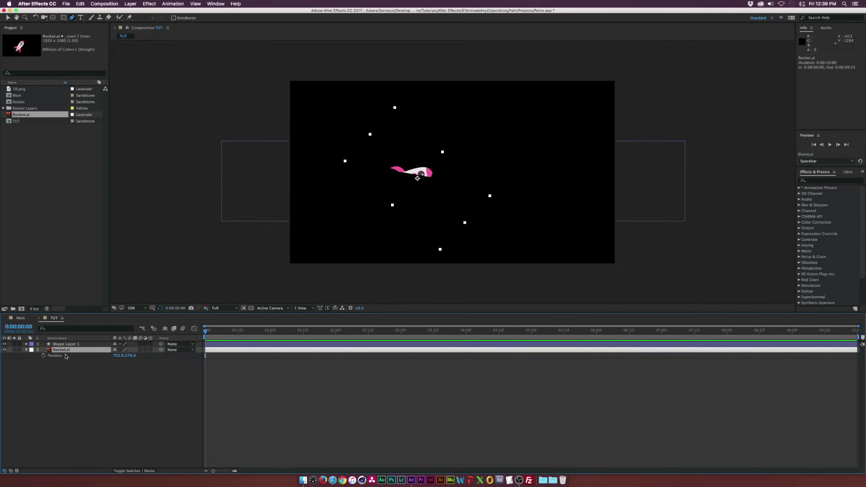
click(66, 368)
- Paste the copied path into the Position property of the Rocket.ai layer
click(62, 350)
click(57, 356)
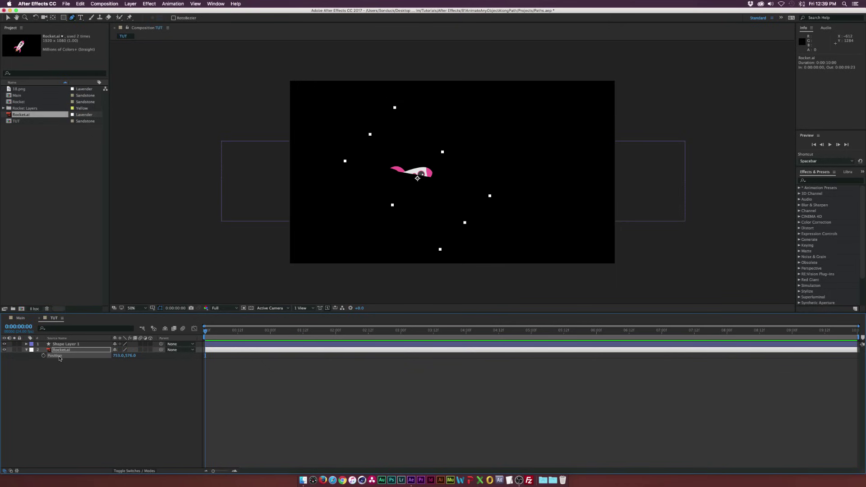
key(super+v)
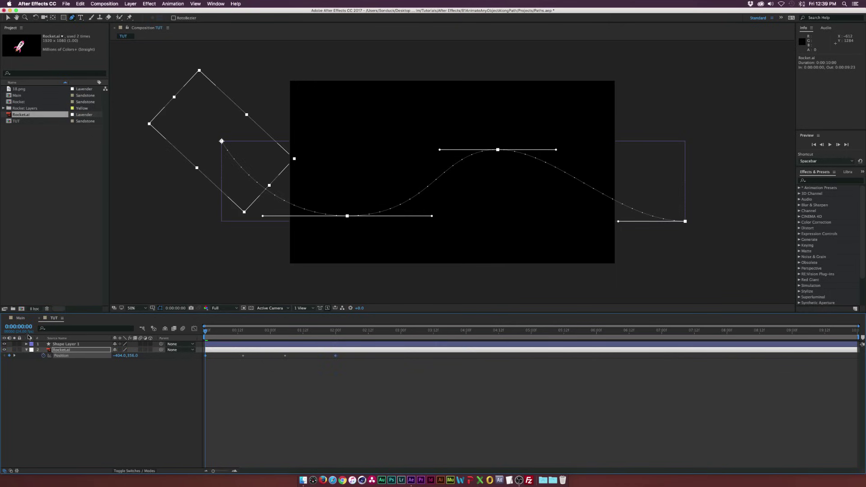
- Delete Shape Layer 1 and scrub from the start to about 0:00:01:08 to check the rocket's motion along the path
click(69, 345)
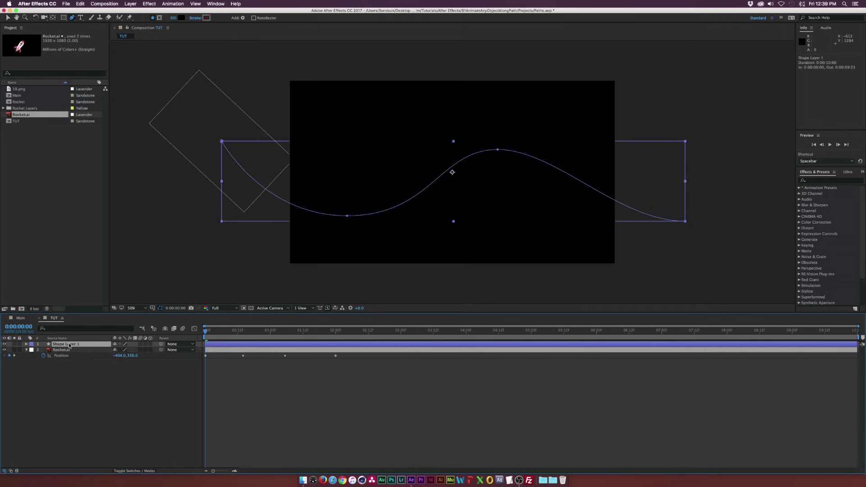
key(Delete)
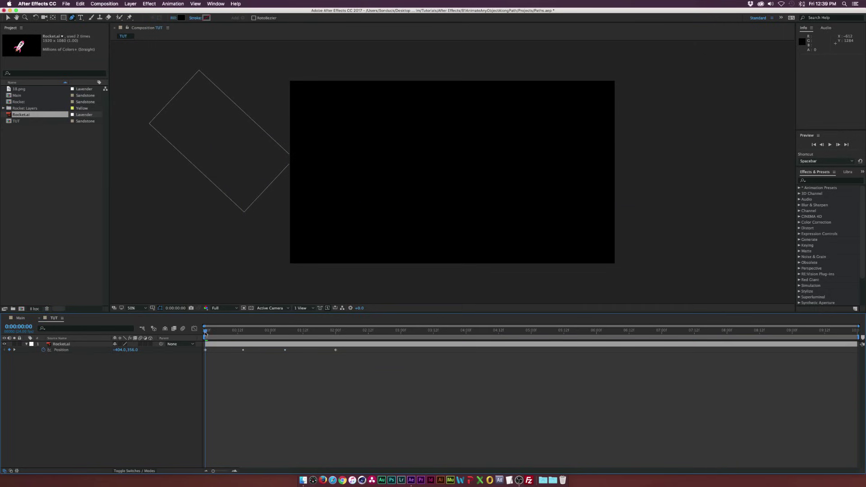
drag(205, 333, 292, 332)
click(198, 350)
- With the Selection tool, move the rocket's last Position keyframe to 0:00:04:00 to slow the motion along the path
click(60, 350)
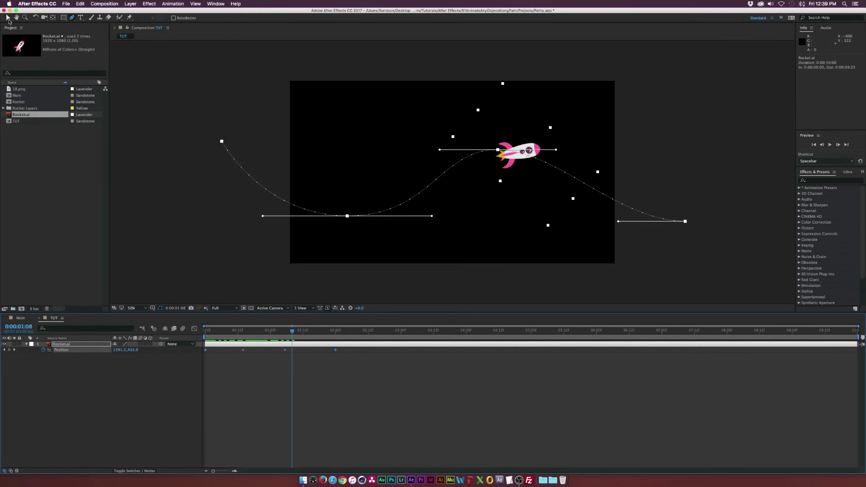
click(8, 18)
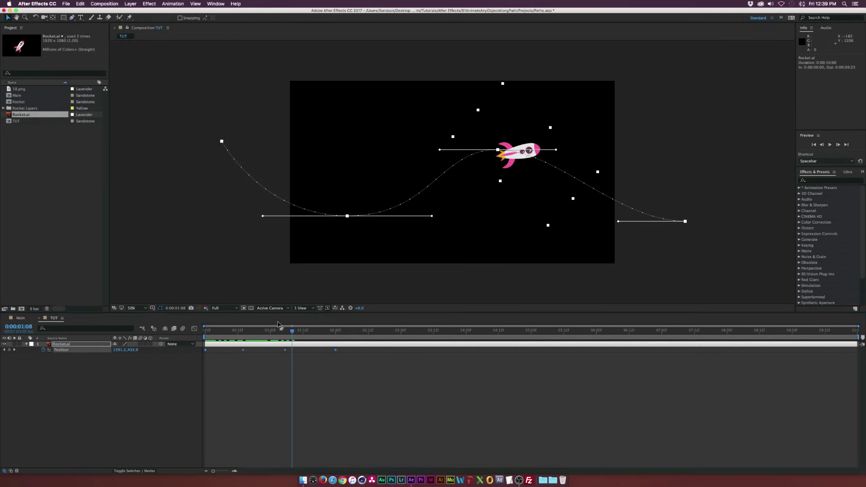
click(264, 388)
click(335, 350)
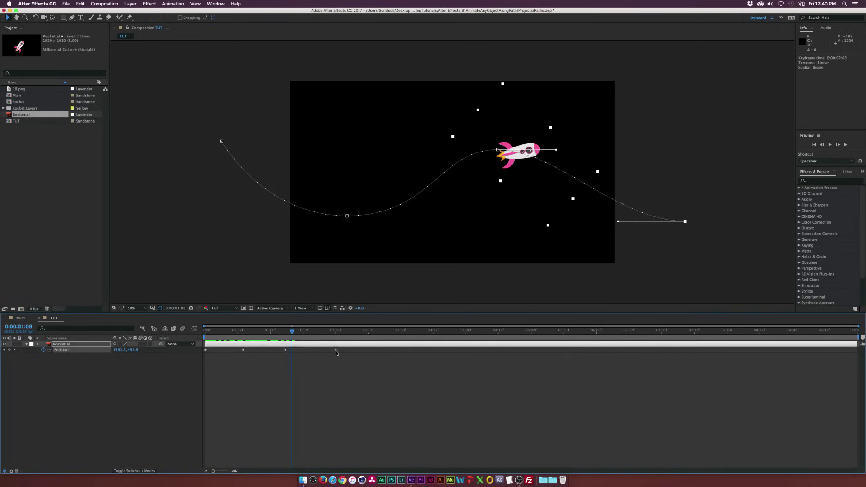
drag(335, 352, 365, 347)
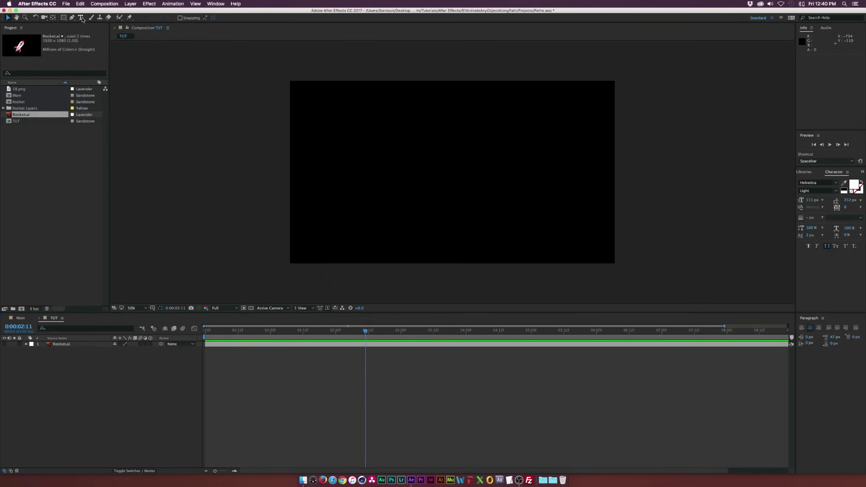
- Add a text layer reading "Circular Text" near the middle of the frame and return to the Selection tool
click(80, 18)
click(447, 176)
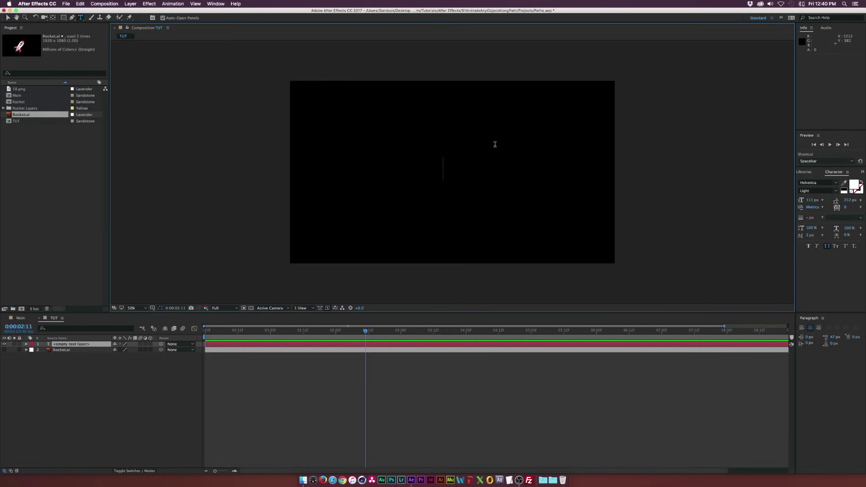
text(Circula)
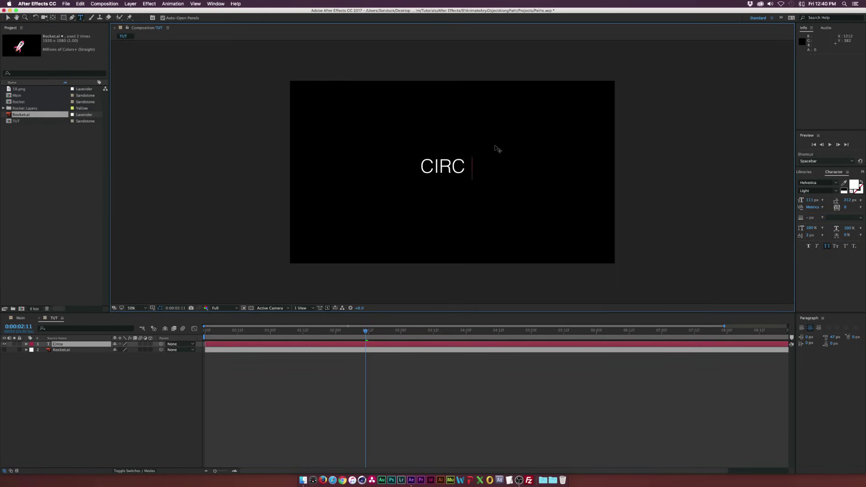
text(r Text)
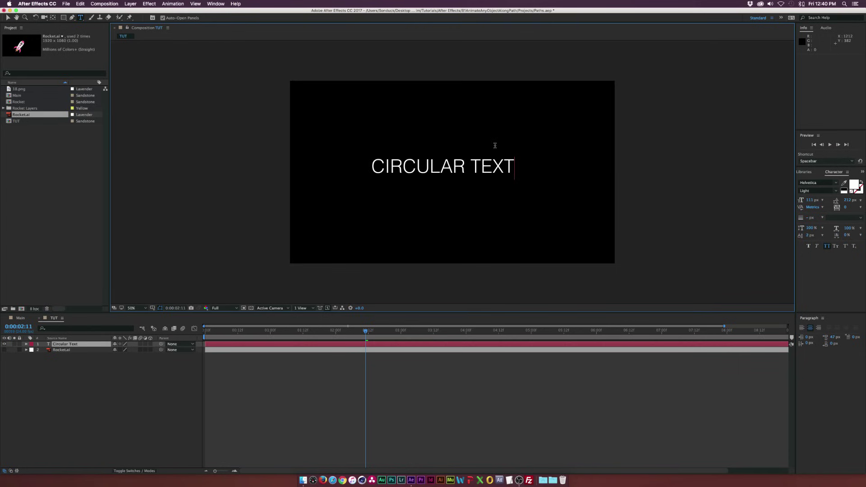
click(8, 18)
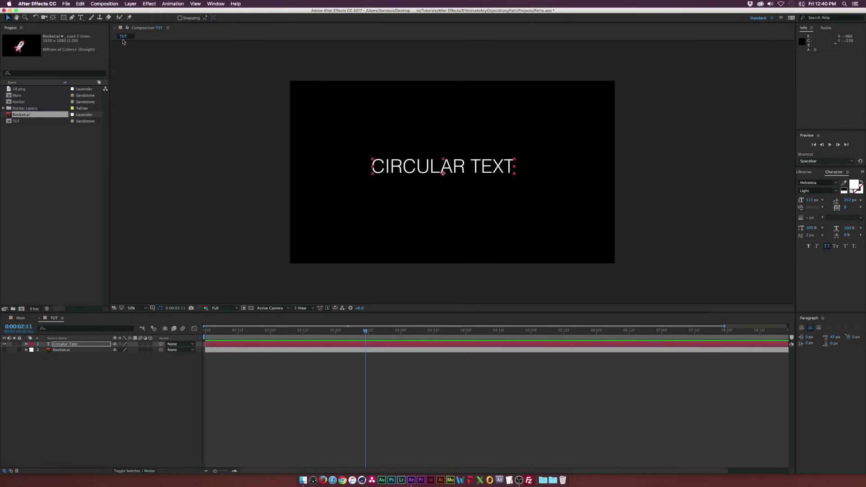
- Draw a circular mask on the Circular Text layer with the Ellipse tool, centred in the frame around the text
click(63, 19)
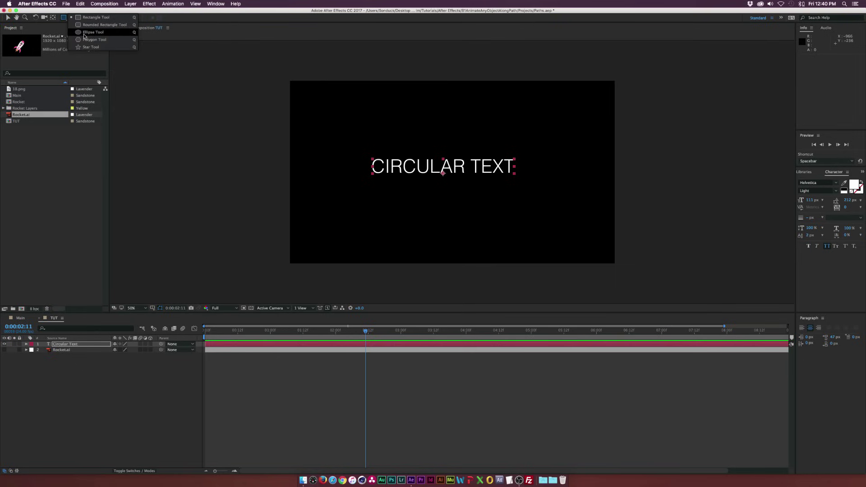
click(108, 34)
drag(501, 154, 506, 113)
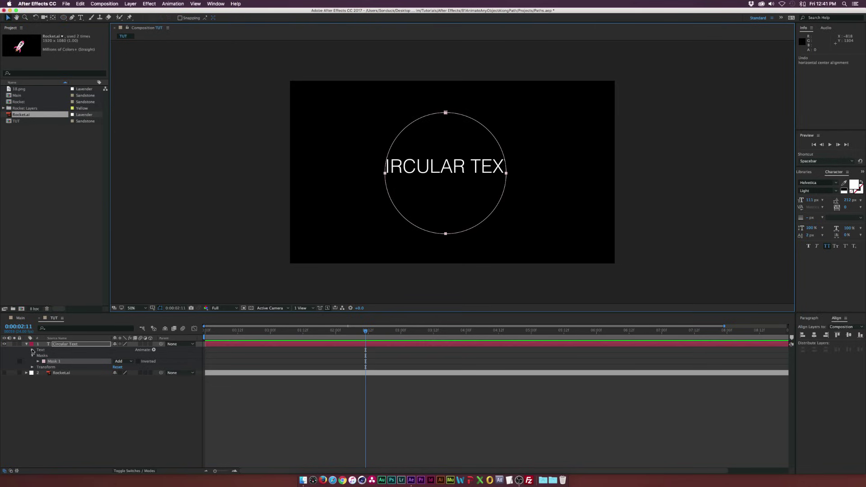
- Set the Path option of the Circular Text layer's text to Mask 1
click(32, 350)
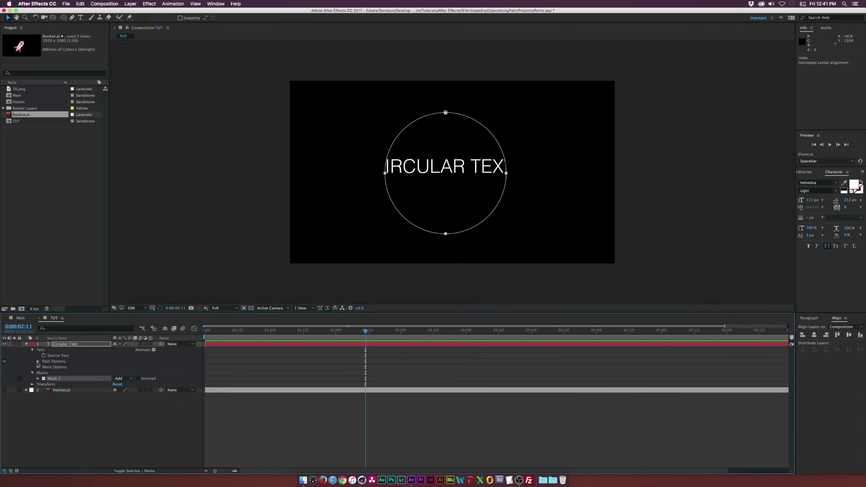
click(38, 362)
click(126, 366)
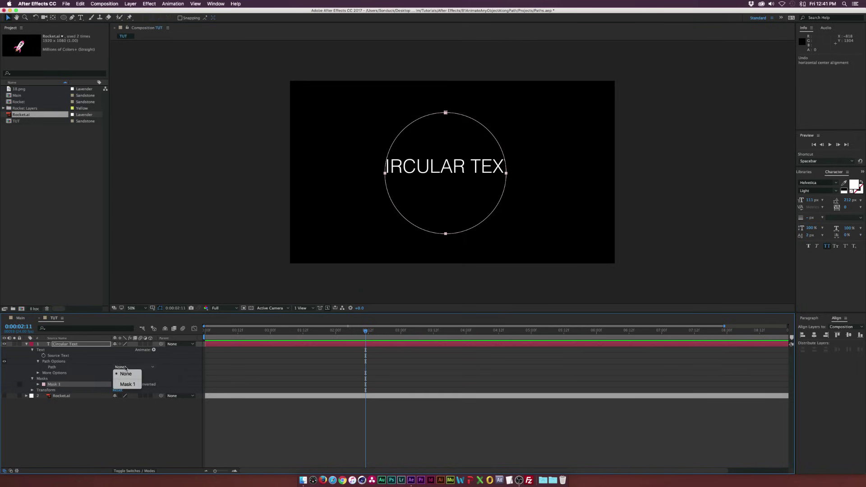
click(121, 382)
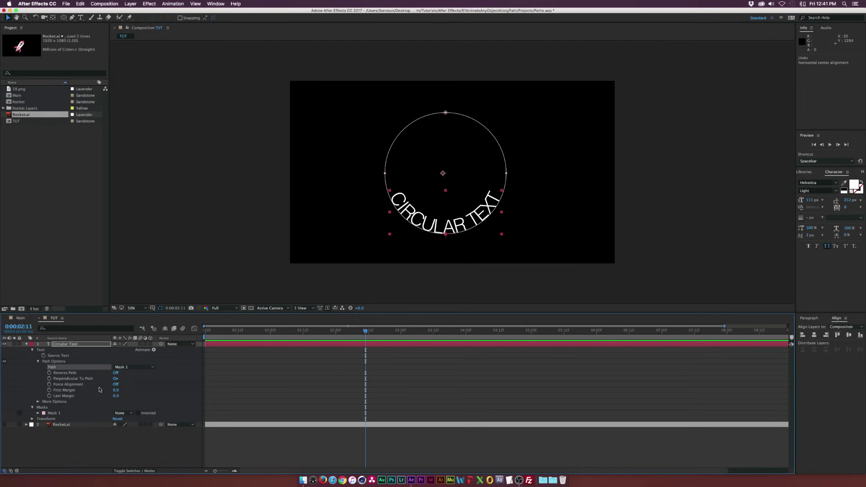
- Turn on Reverse Path for the circular text and adjust First Margin to 1146 to place the text along the circle's upper arc
drag(116, 391, 584, 386)
drag(584, 386, 603, 386)
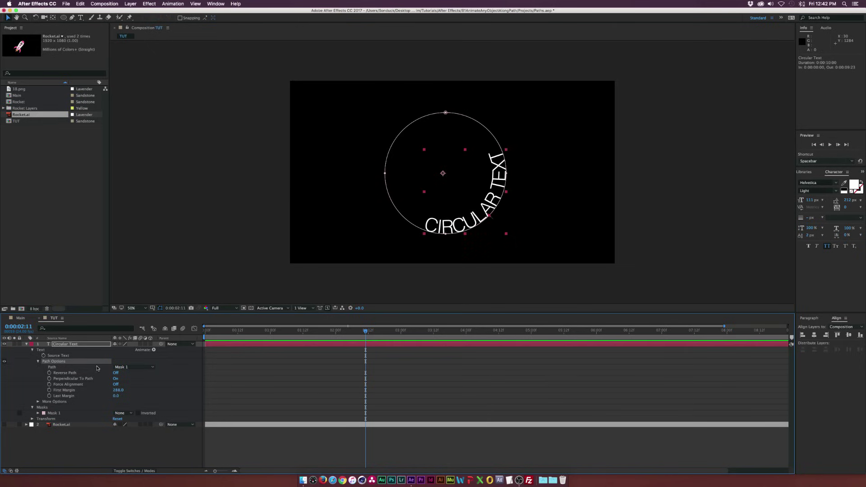
click(92, 374)
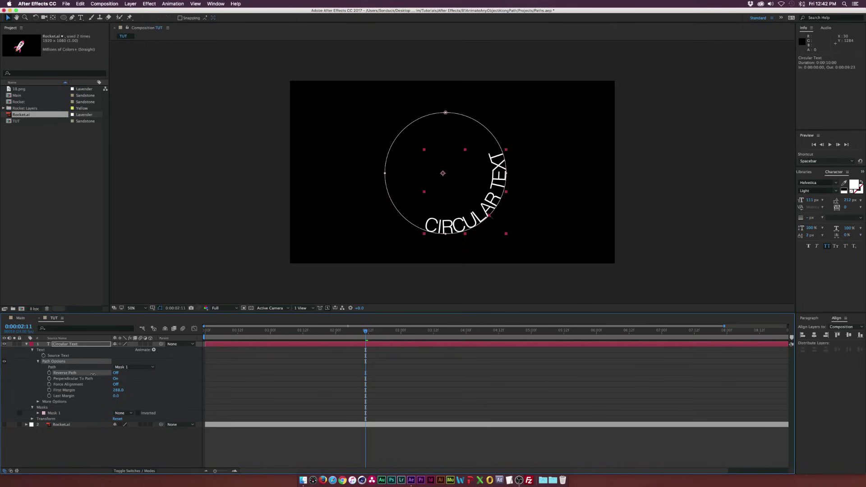
click(116, 373)
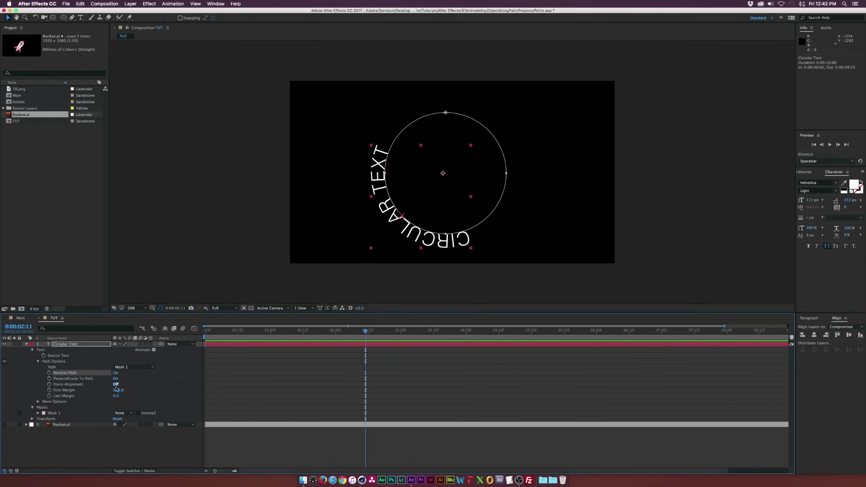
drag(118, 390, 373, 396)
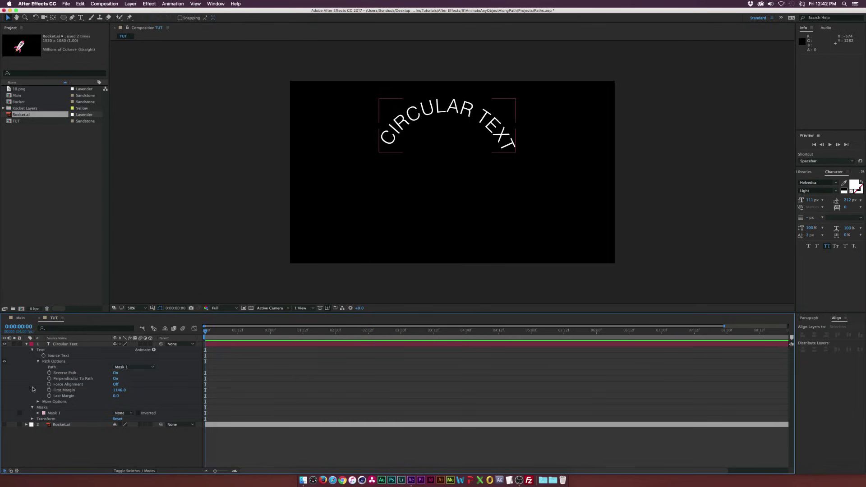
- Keyframe First Margin at 0:00:00:00 and with a different value at about three seconds, then scrub back to check the text's travel
click(49, 391)
drag(310, 331, 403, 331)
drag(119, 390, 150, 391)
click(367, 341)
drag(403, 330, 165, 338)
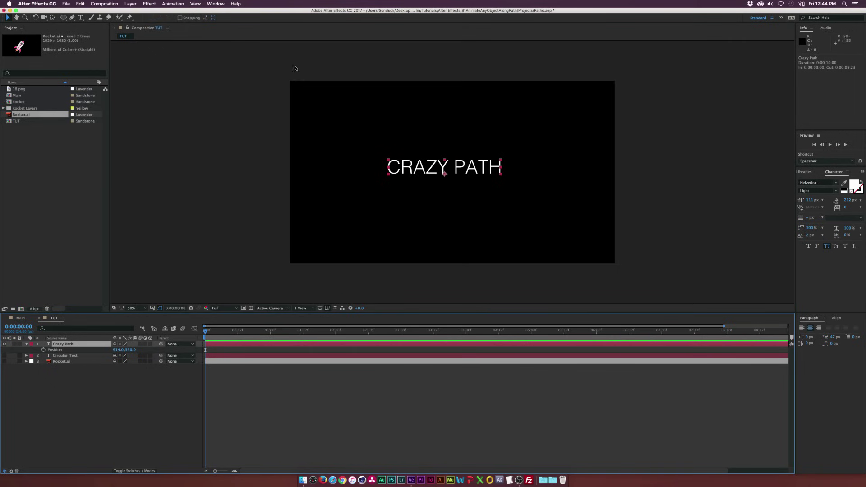
- With no layer selected, draw an open seven-point zigzag path across the frame with the Pen tool, starting and ending outside it
click(83, 436)
click(72, 18)
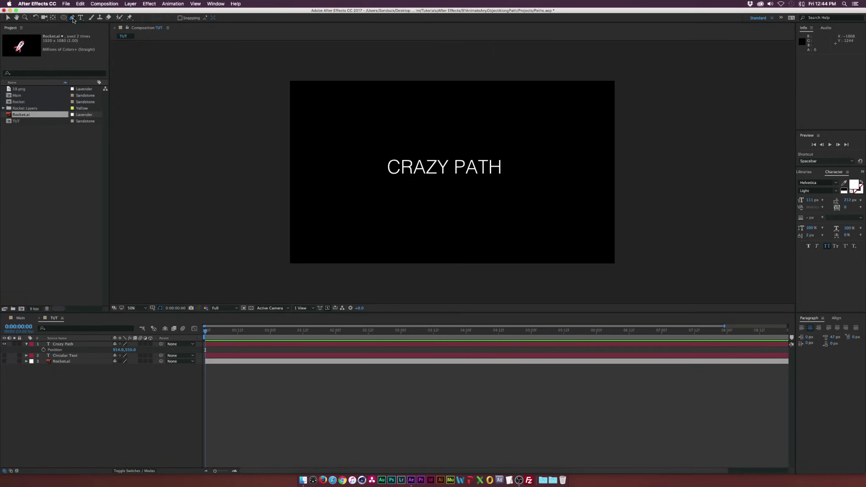
click(220, 119)
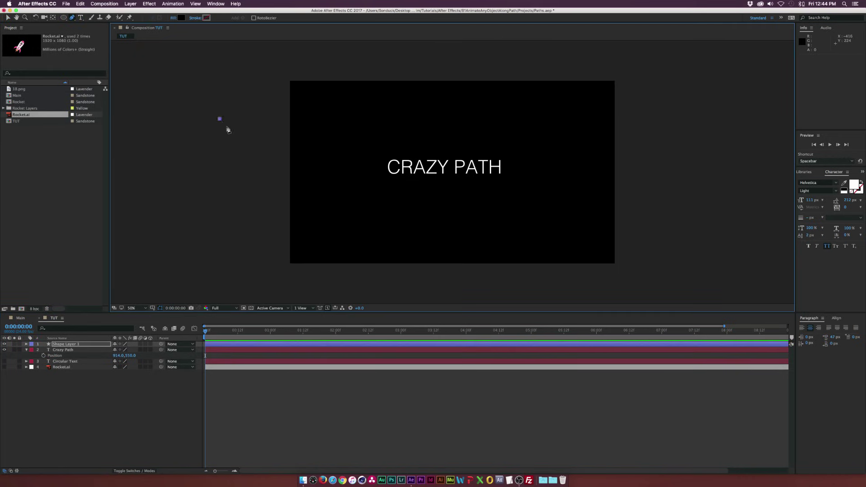
click(291, 201)
click(433, 109)
click(494, 256)
click(603, 127)
click(672, 241)
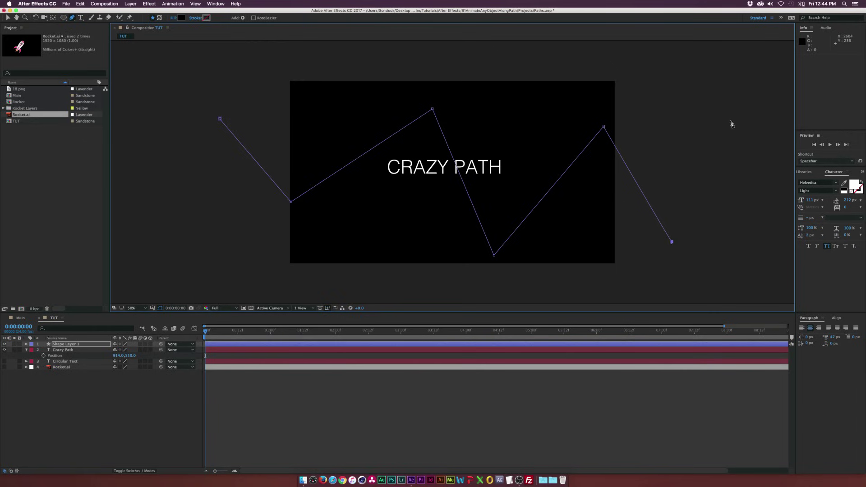
click(730, 121)
key(v)
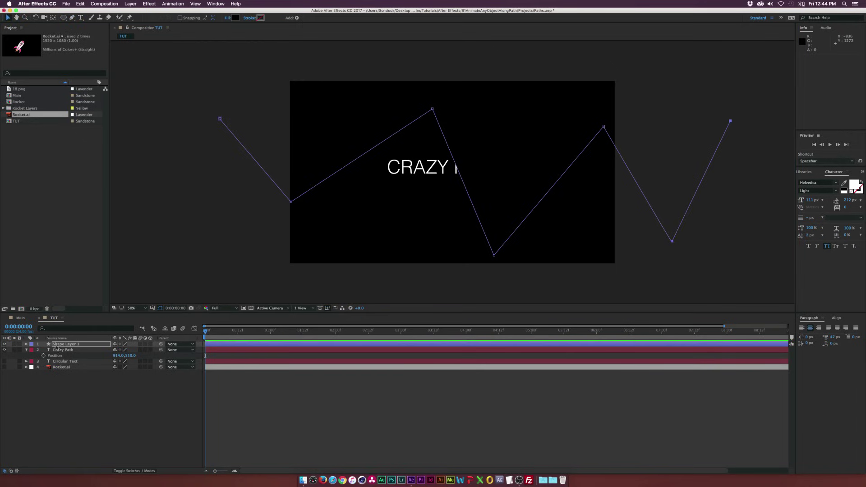
- Copy the Path property of Path 1 in Shape Layer 1 and delete the shape layer
click(27, 344)
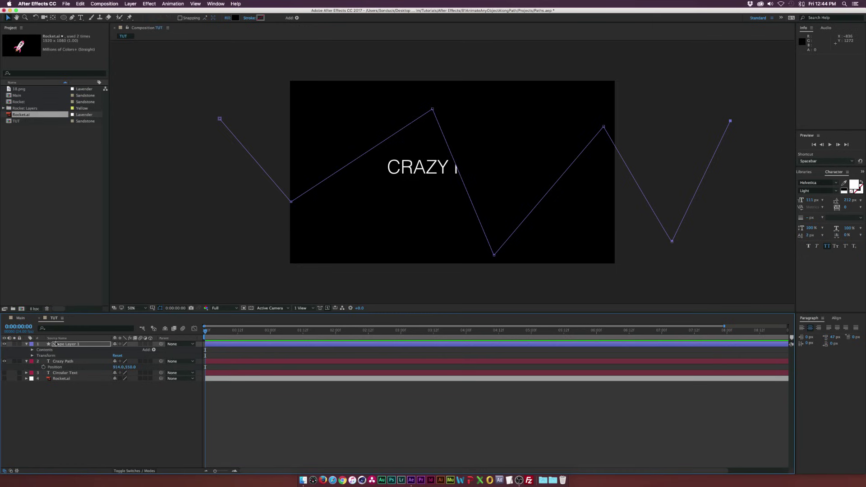
click(31, 350)
click(37, 356)
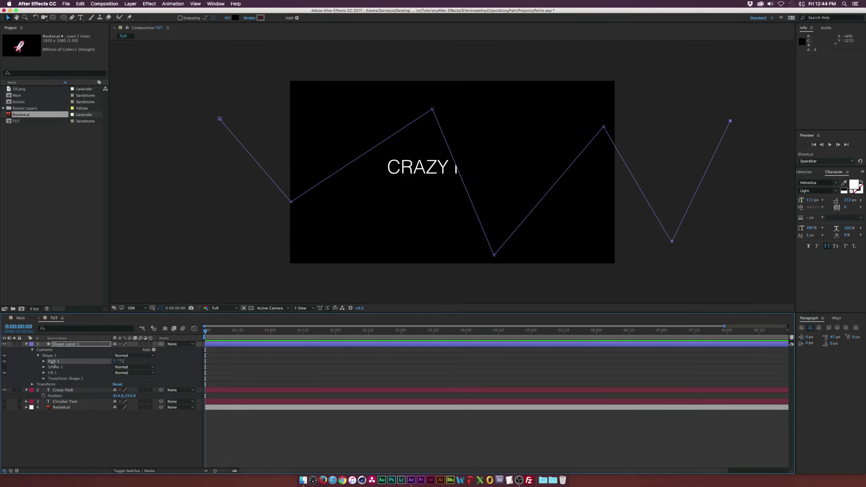
click(44, 362)
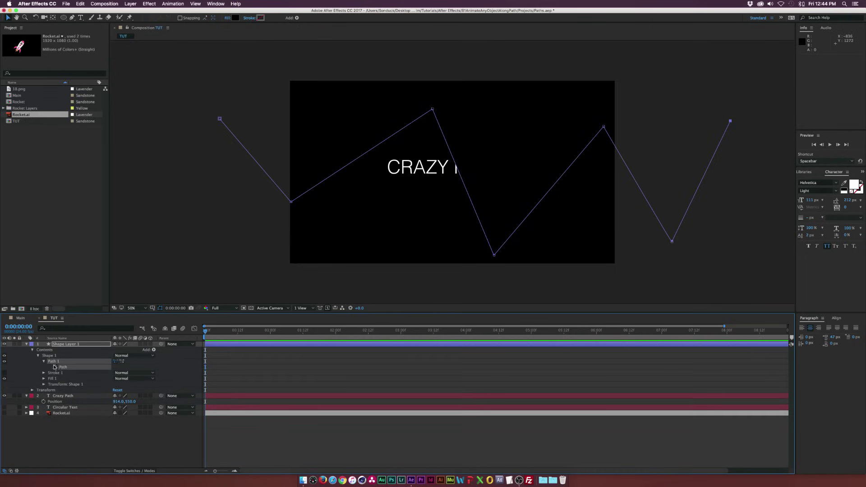
click(75, 345)
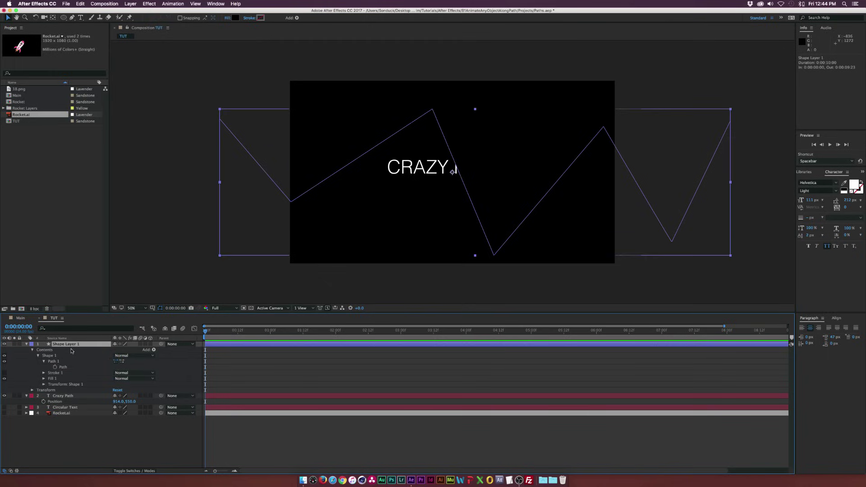
key(Delete)
- Paste the copied path into the Crazy Path layer's Position property and scrub the timeline to check the motion
click(66, 344)
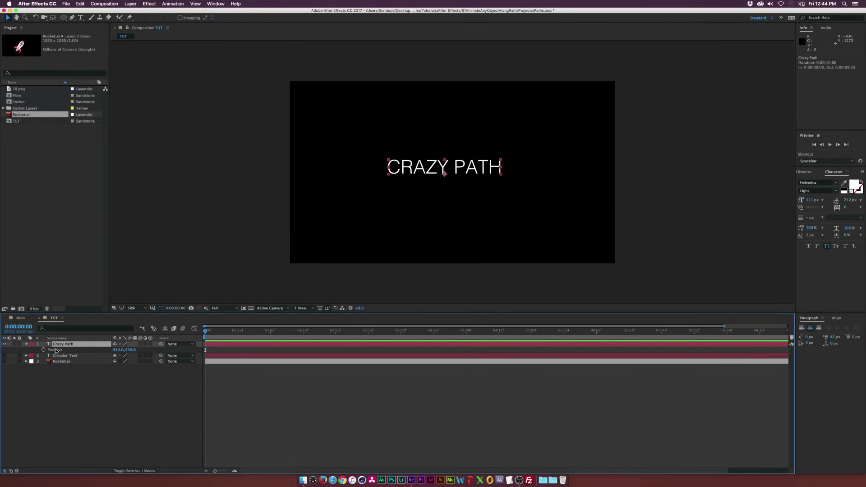
click(58, 350)
key(ctrl+v)
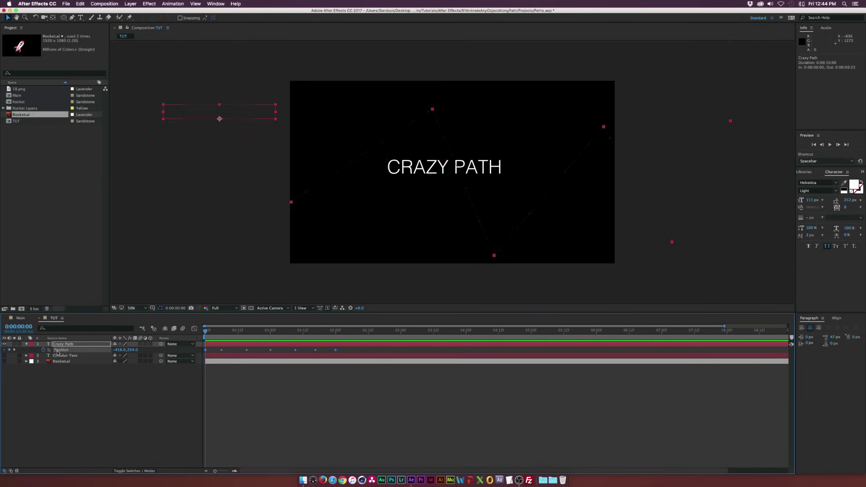
drag(210, 334, 301, 334)
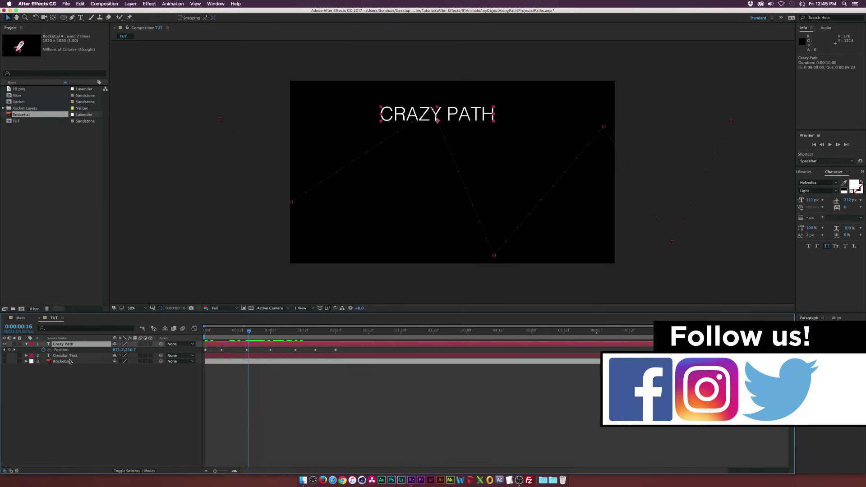
- Remove all Position keyframes from the Crazy Path layer
drag(355, 351, 165, 353)
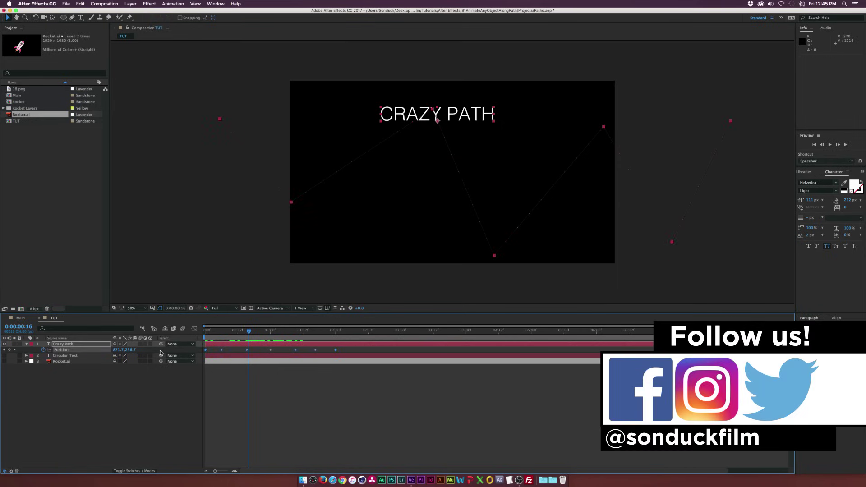
click(43, 350)
- Draw an open seven-point mask path with straight and curved segments on the Crazy Path layer, running past both sides of the frame
key(g)
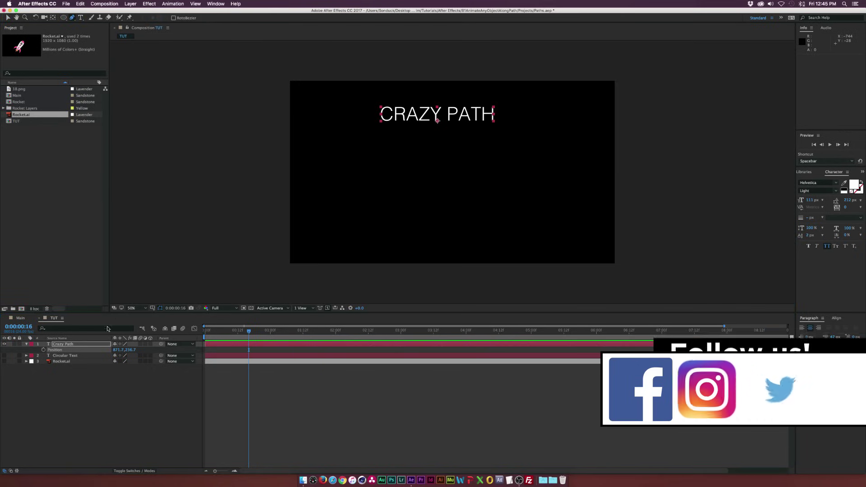
click(246, 208)
click(390, 174)
click(421, 228)
click(550, 134)
drag(574, 175, 576, 198)
click(599, 230)
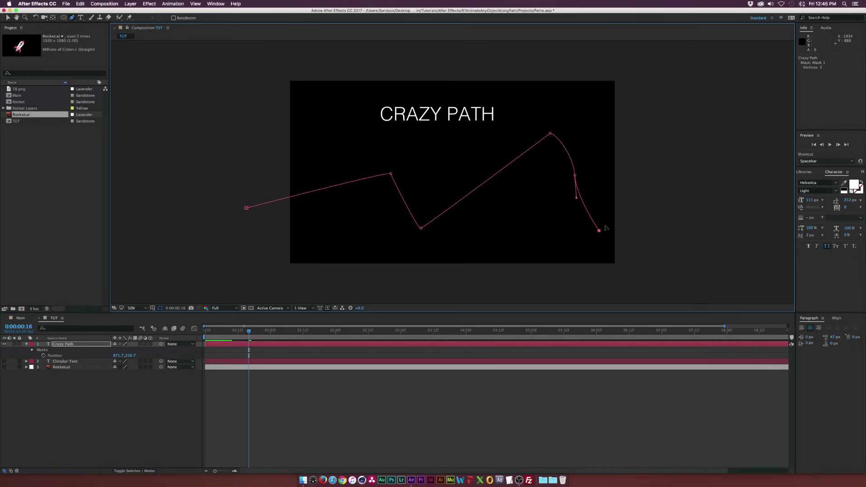
click(654, 161)
key(v)
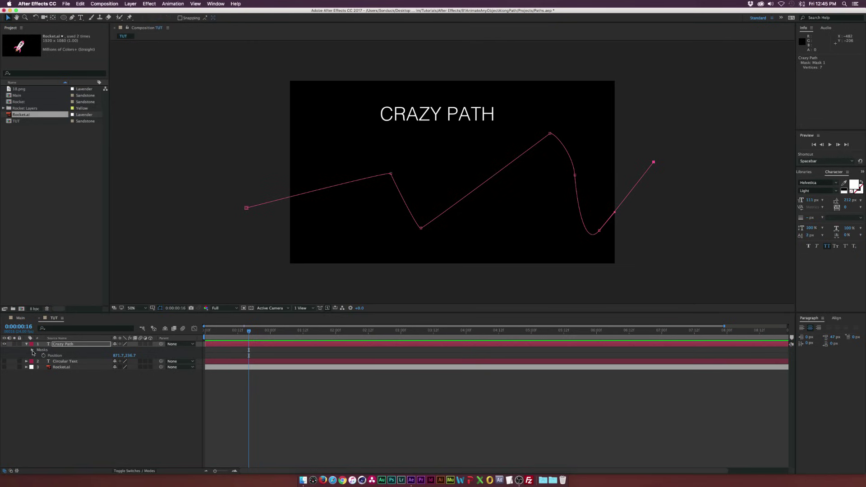
- Copy Mask 1's Mask Path, paste it into the Crazy Path layer's Position property, and scrub to 0:00:00:19 to check the motion
click(32, 350)
click(40, 357)
click(38, 356)
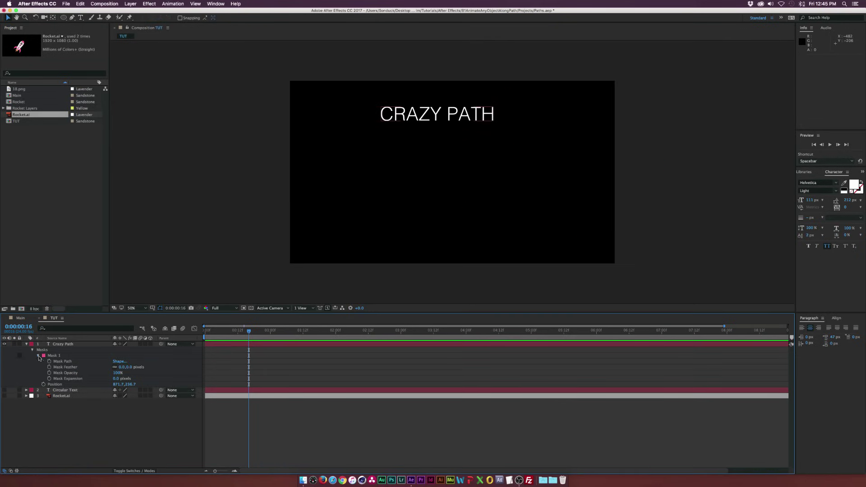
click(63, 362)
click(55, 384)
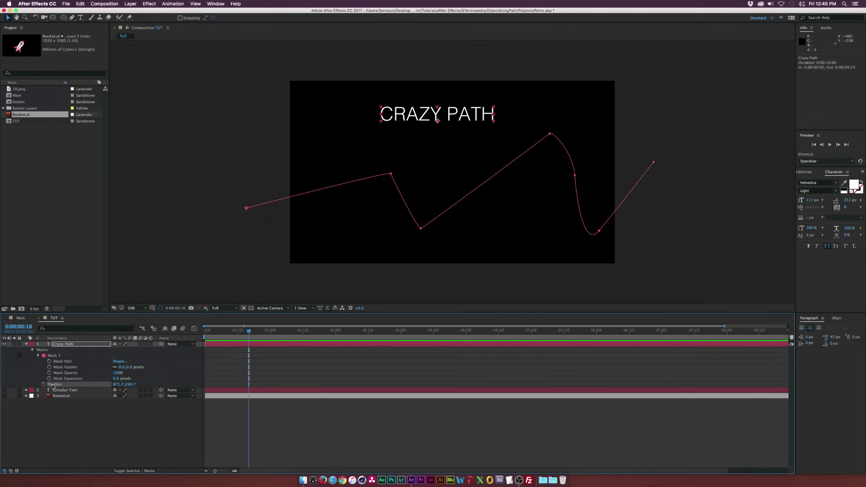
key(super+v)
click(280, 353)
mouse_move(251, 331)
mouse_down()
mouse_move(377, 333)
mouse_move(256, 339)
mouse_up()
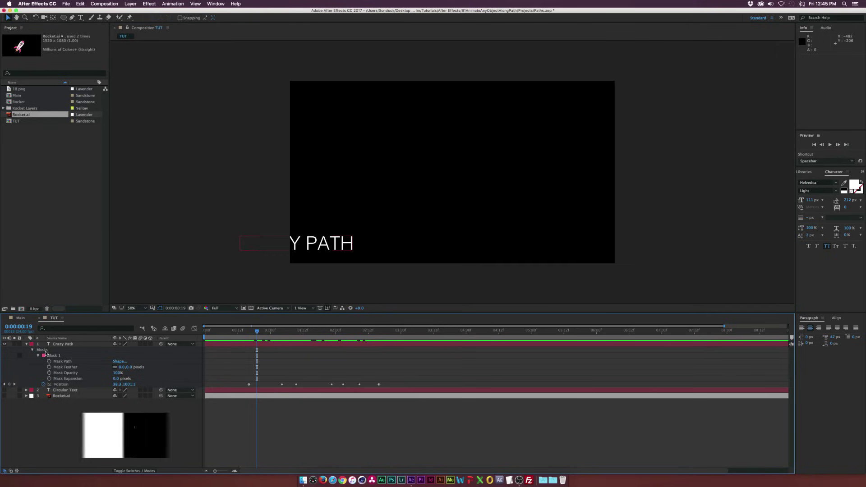
click(77, 406)
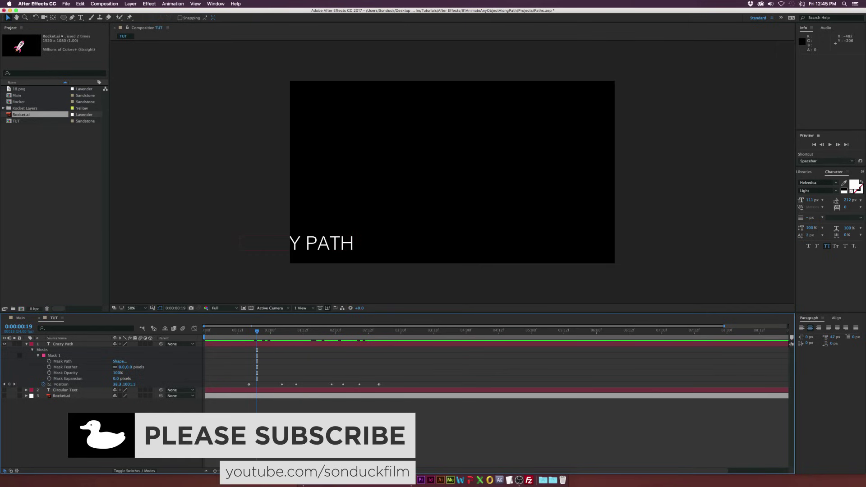